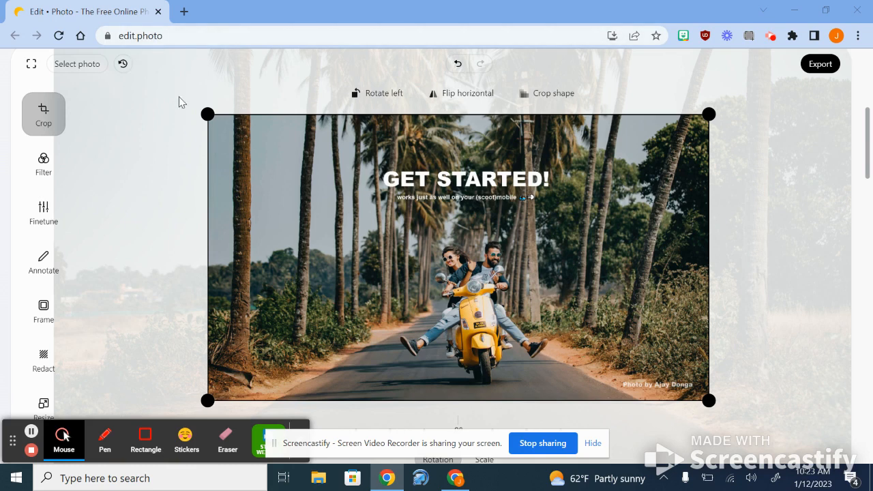
{"action": "scroll", "coordinate": [788, 174], "scroll_direction": "up", "scroll_amount": 3}
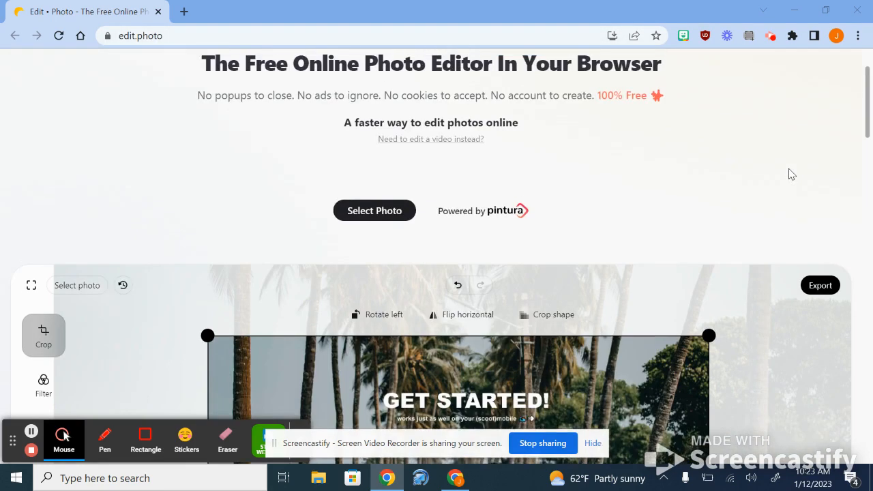
{"action": "scroll", "coordinate": [788, 174], "scroll_direction": "down", "scroll_amount": 3}
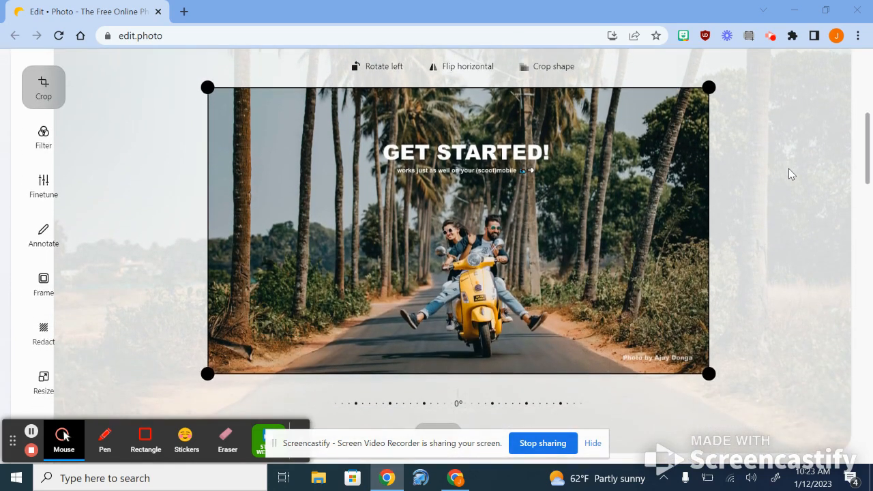
{"action": "scroll", "coordinate": [122, 145], "scroll_direction": "up", "scroll_amount": 1}
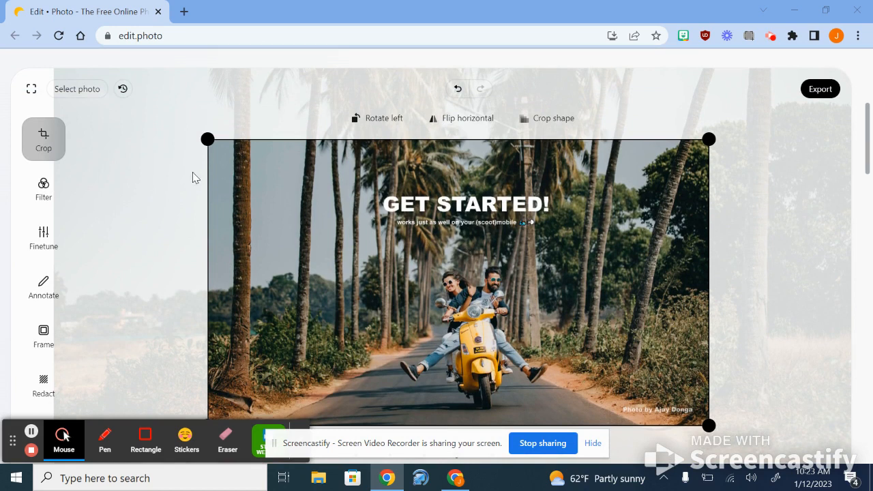
{"action": "scroll", "coordinate": [194, 177], "scroll_direction": "up", "scroll_amount": 1}
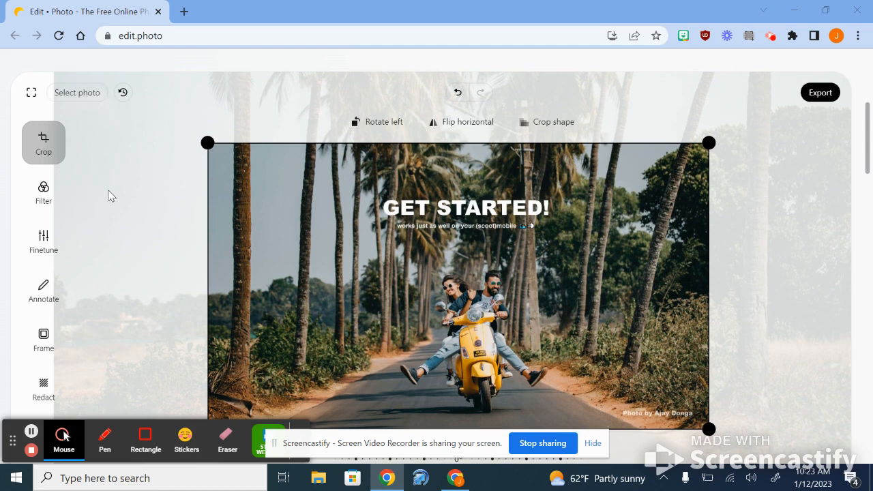
{"action": "scroll", "coordinate": [109, 195], "scroll_direction": "down", "scroll_amount": 1}
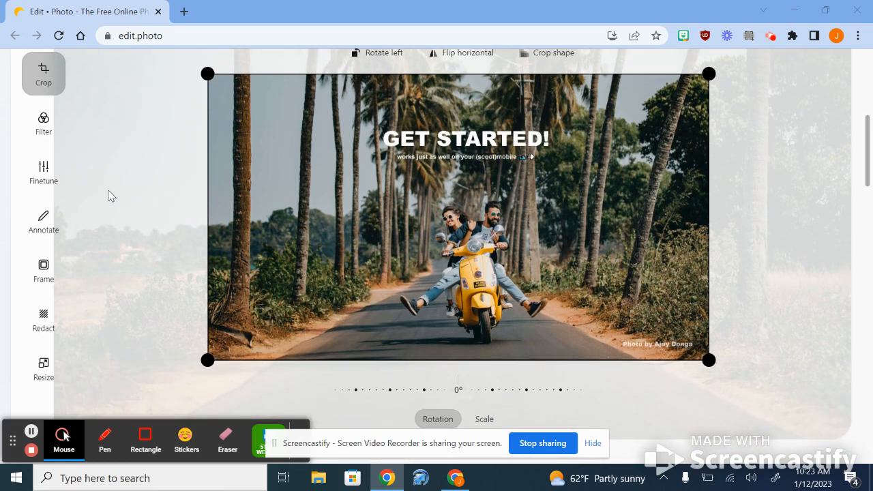
{"action": "scroll", "coordinate": [112, 196], "scroll_direction": "up", "scroll_amount": 1}
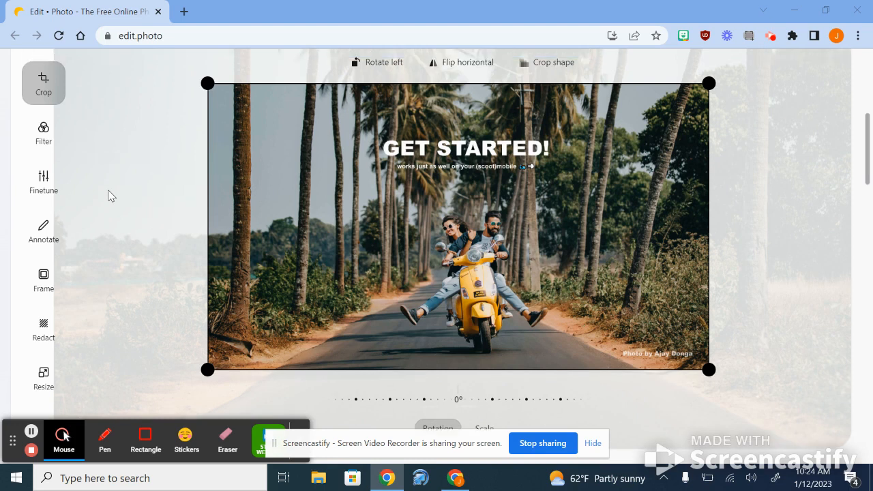
{"action": "scroll", "coordinate": [109, 196], "scroll_direction": "up", "scroll_amount": 1}
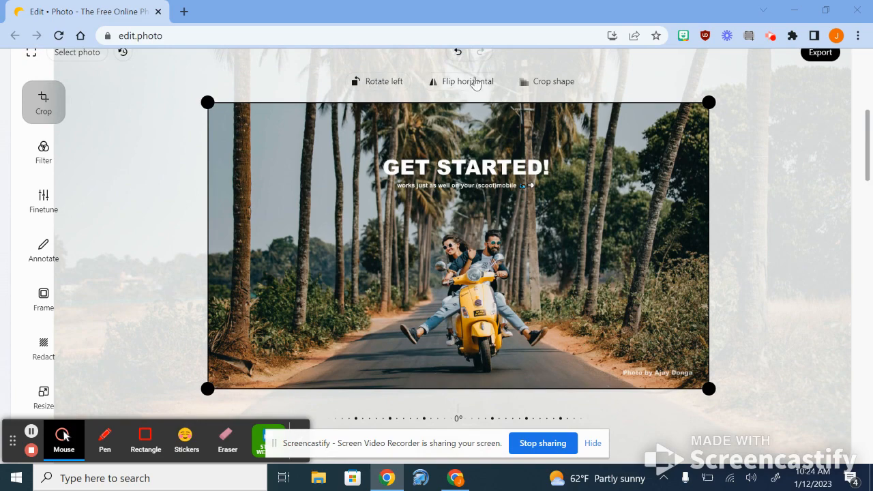
- Try rotating the photo left through a full turn, and flipping it horizontally and back
{"action": "left_click", "coordinate": [377, 85]}
{"action": "left_click", "coordinate": [377, 85]}
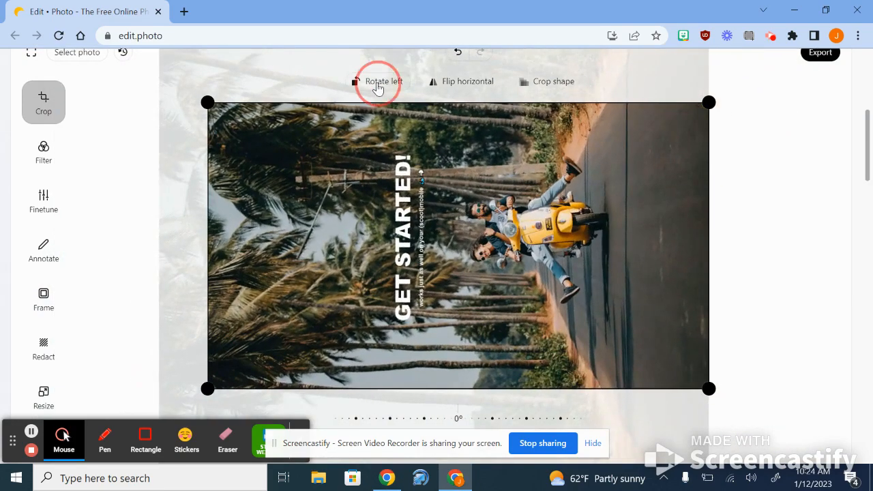
{"action": "left_click", "coordinate": [377, 86]}
{"action": "left_click", "coordinate": [377, 86]}
{"action": "left_click", "coordinate": [375, 86]}
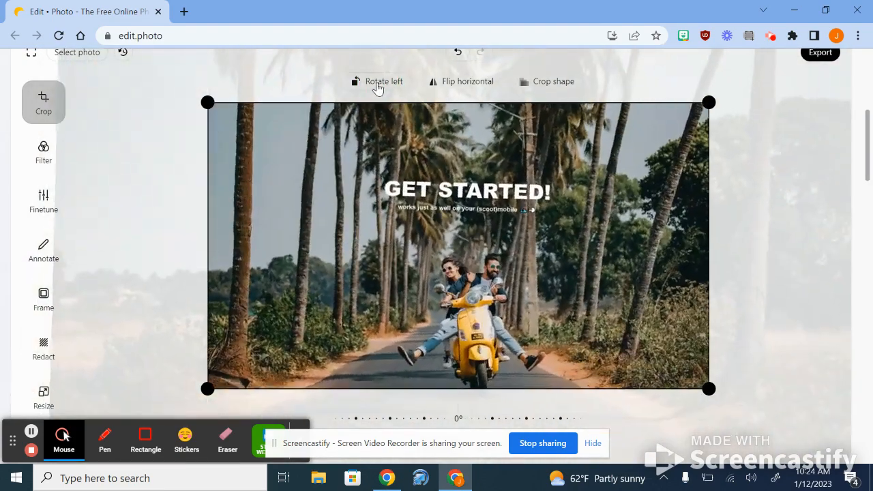
{"action": "left_click", "coordinate": [469, 90]}
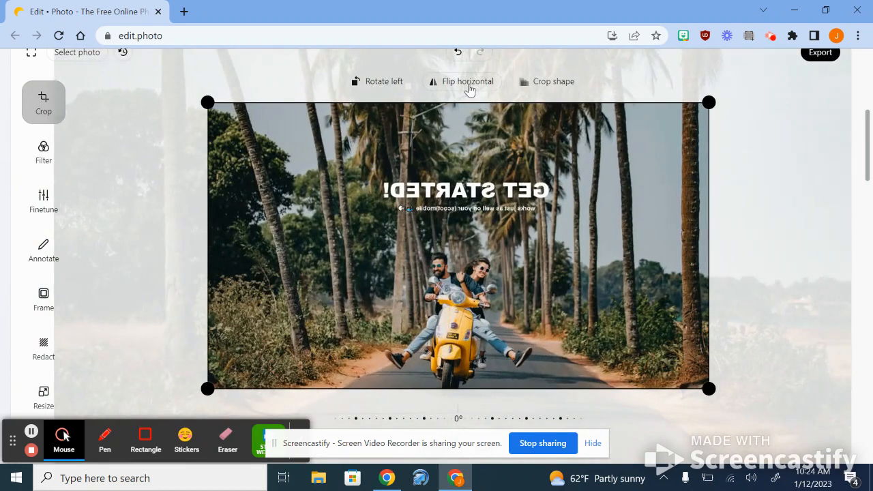
{"action": "left_click", "coordinate": [470, 90]}
- Try the 7:5, 5:4 and 16:9 crop shapes on the photo
{"action": "left_click", "coordinate": [557, 87]}
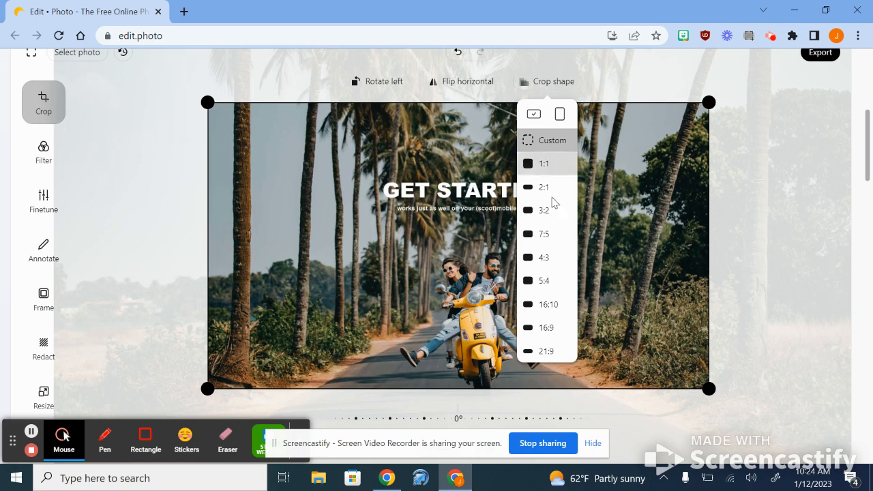
{"action": "left_click", "coordinate": [551, 244]}
{"action": "left_click", "coordinate": [564, 84]}
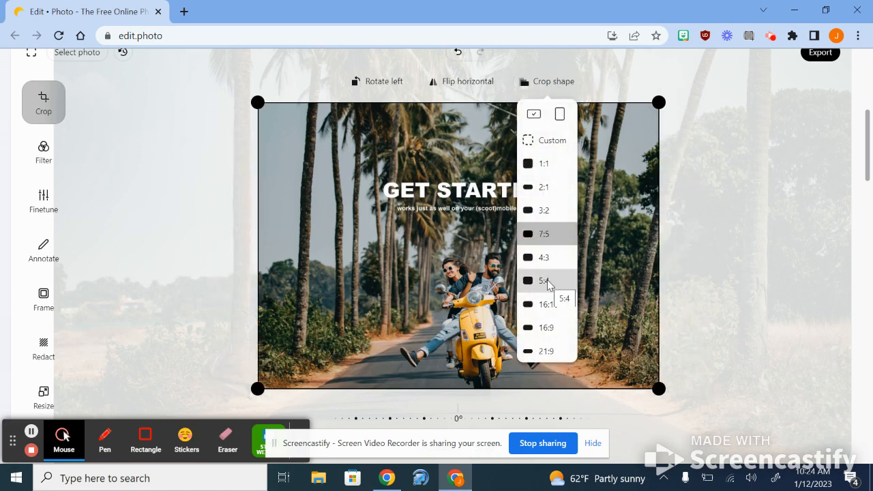
{"action": "left_click", "coordinate": [544, 280]}
{"action": "left_click", "coordinate": [556, 83]}
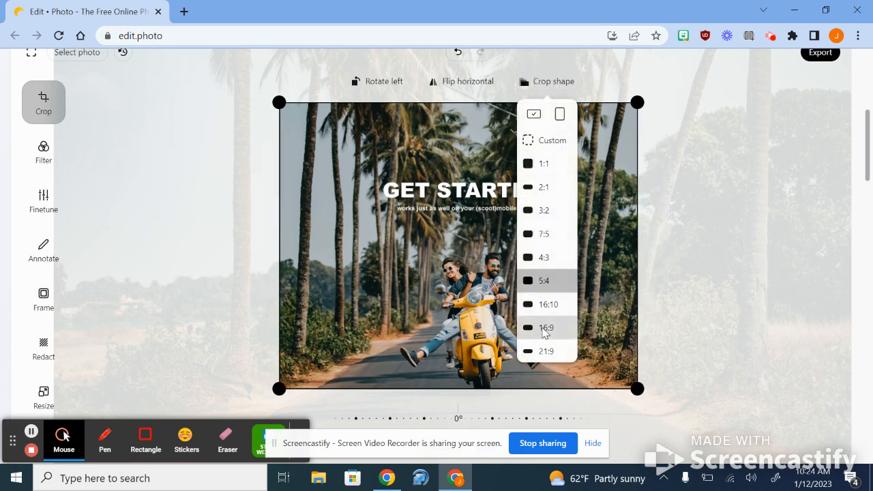
{"action": "left_click", "coordinate": [544, 328]}
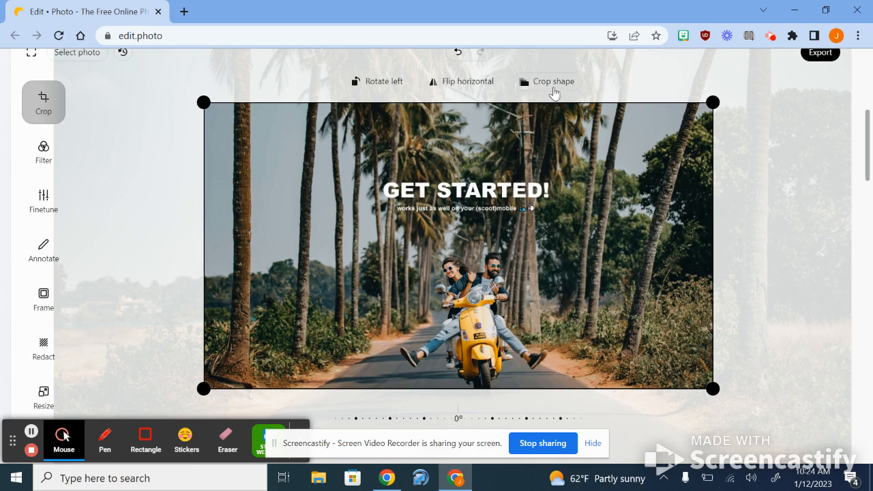
- Set the crop shape to Custom and crop the photo freehand more tightly around the couple on the scooter and the title
{"action": "left_click", "coordinate": [553, 88]}
{"action": "left_click", "coordinate": [554, 143]}
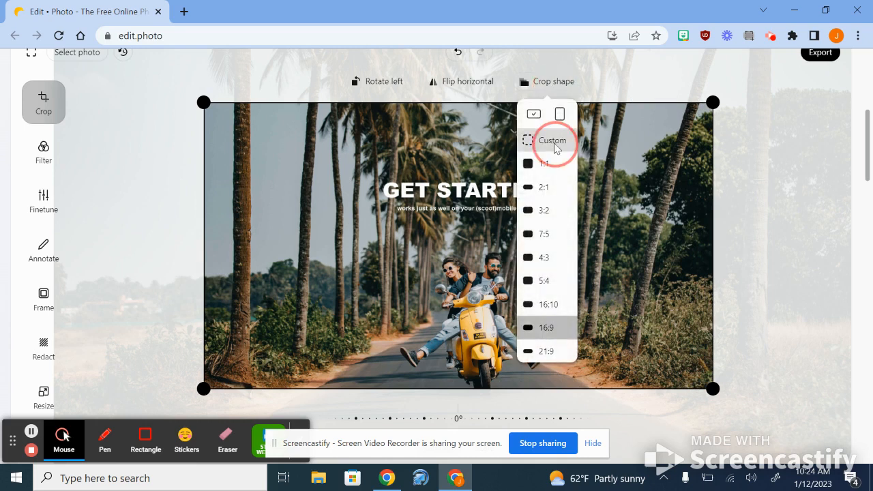
{"action": "left_click_drag", "start_coordinate": [713, 102], "coordinate": [617, 161]}
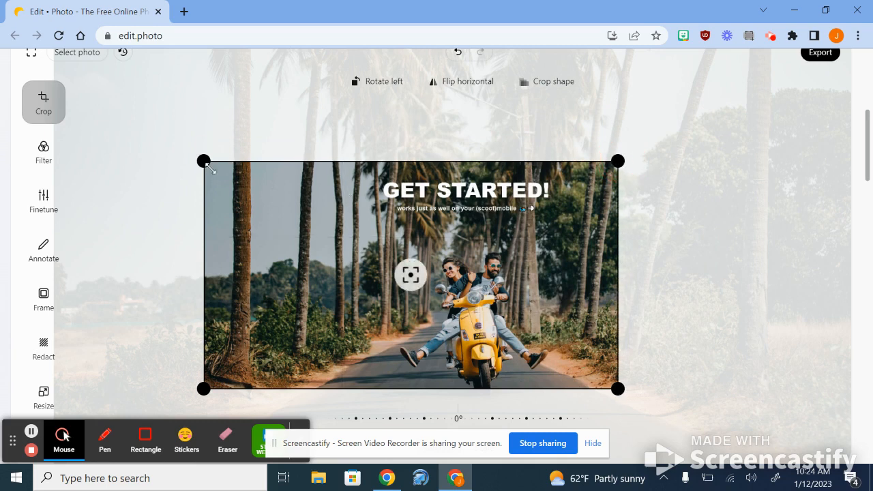
{"action": "left_click_drag", "start_coordinate": [199, 160], "coordinate": [327, 162]}
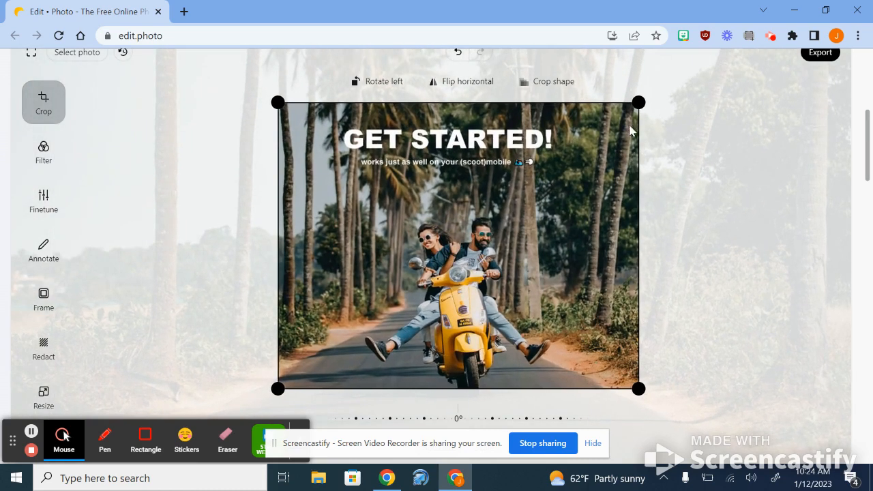
{"action": "left_click_drag", "start_coordinate": [638, 102], "coordinate": [601, 102]}
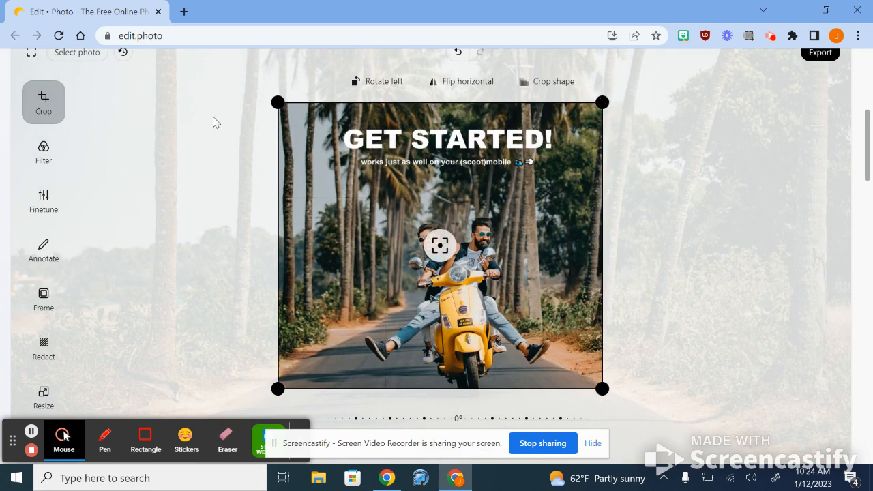
- Try the Warm, Mono, Noir and Stark filters on the cropped photo and settle on the Fade filter
{"action": "left_click", "coordinate": [37, 145]}
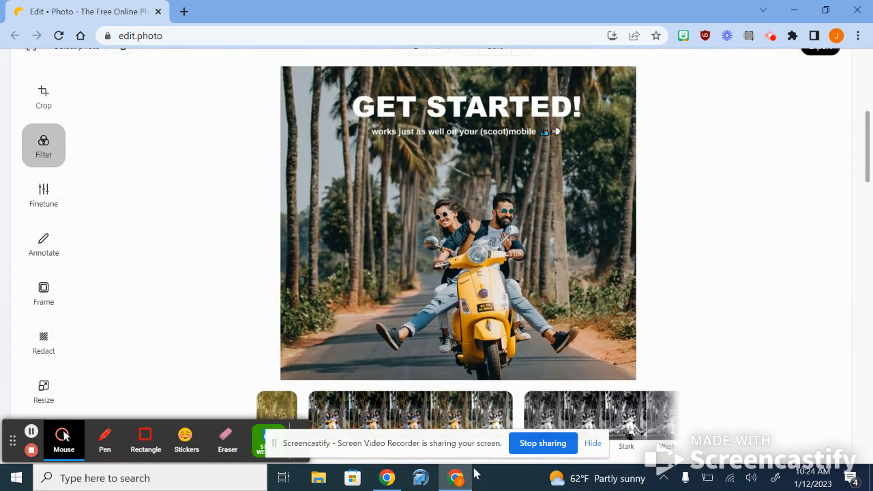
{"action": "left_click_drag", "start_coordinate": [461, 456], "coordinate": [790, 488]}
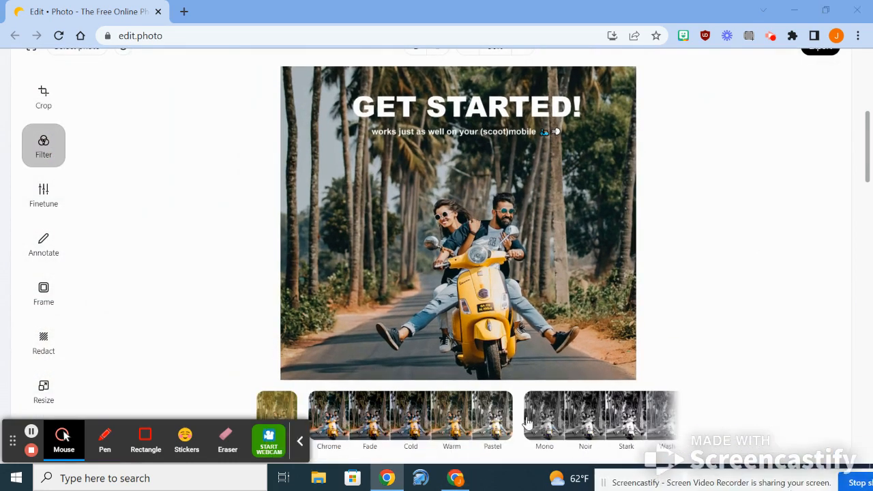
{"action": "left_click", "coordinate": [468, 426]}
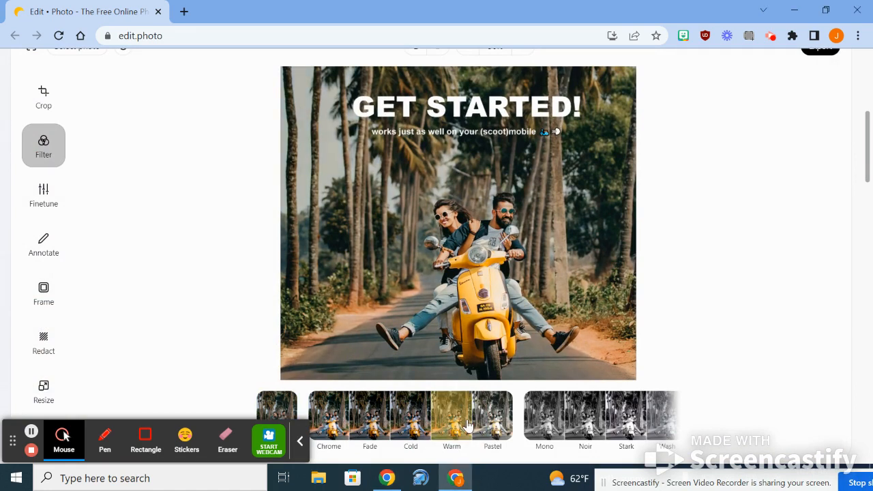
{"action": "left_click", "coordinate": [533, 431]}
{"action": "left_click", "coordinate": [582, 431]}
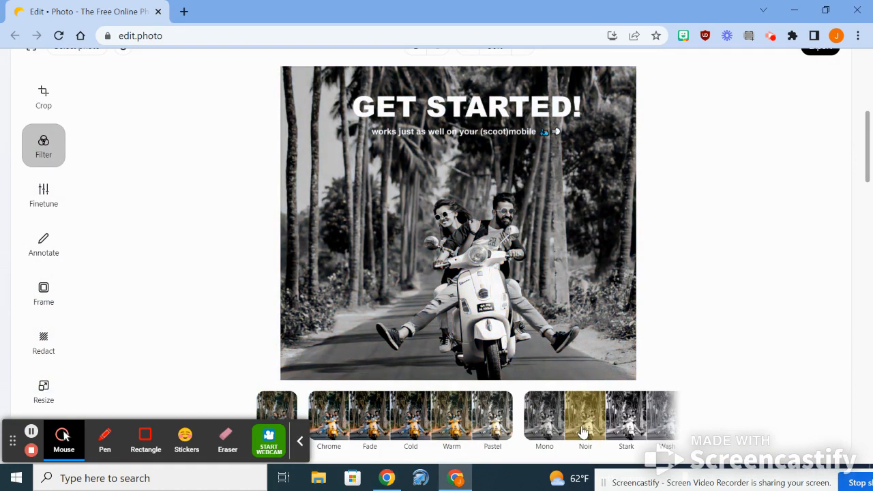
{"action": "left_click", "coordinate": [627, 430]}
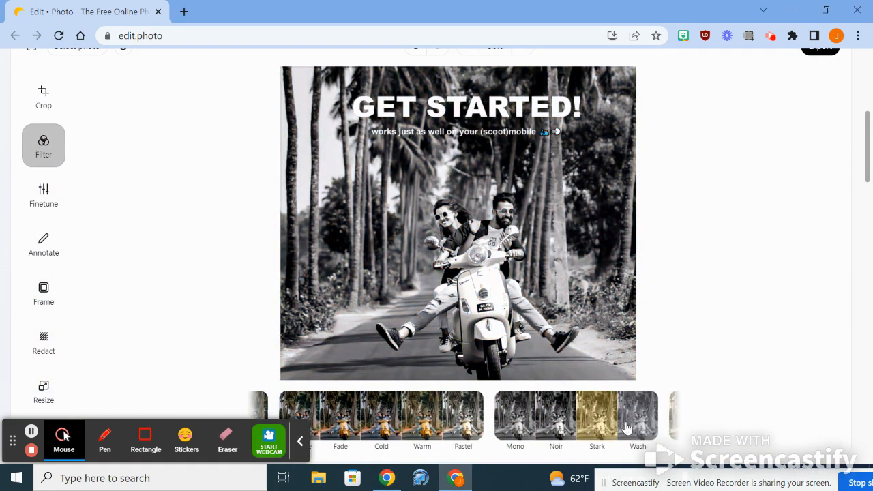
{"action": "left_click", "coordinate": [343, 426]}
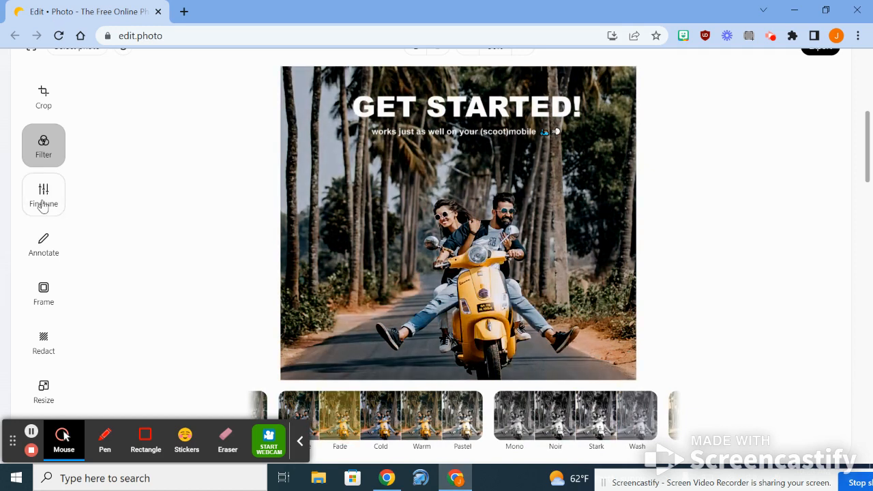
- Finetune the photo by setting its contrast to 60 and its exposure to 25
{"action": "left_click", "coordinate": [42, 204]}
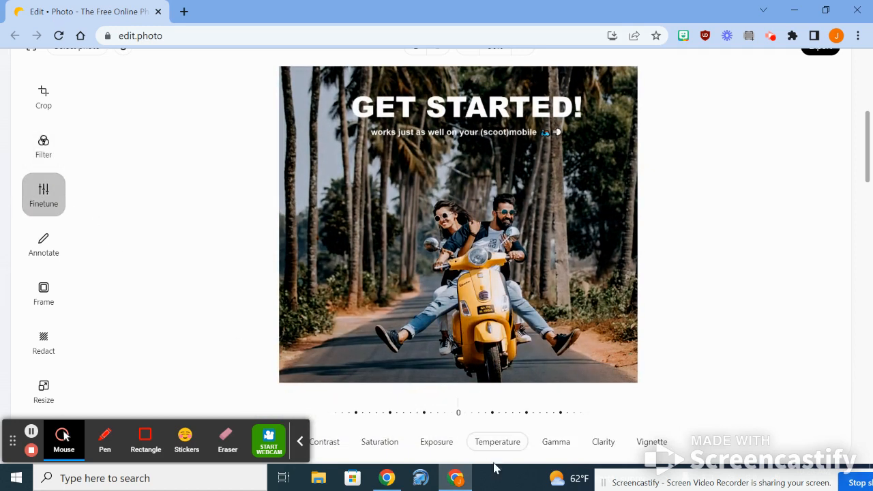
{"action": "left_click", "coordinate": [446, 443]}
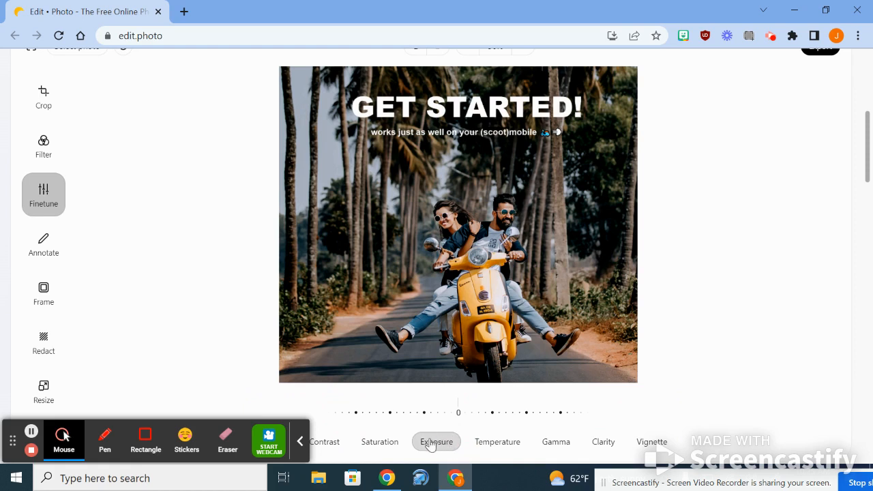
{"action": "left_click", "coordinate": [328, 441]}
{"action": "left_click_drag", "start_coordinate": [469, 416], "coordinate": [385, 402]}
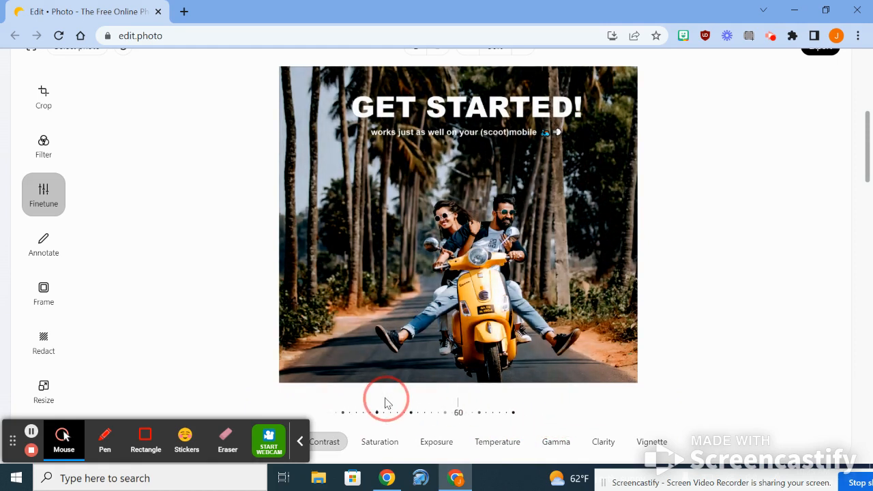
{"action": "left_click", "coordinate": [426, 441]}
{"action": "left_click_drag", "start_coordinate": [465, 414], "coordinate": [432, 404]}
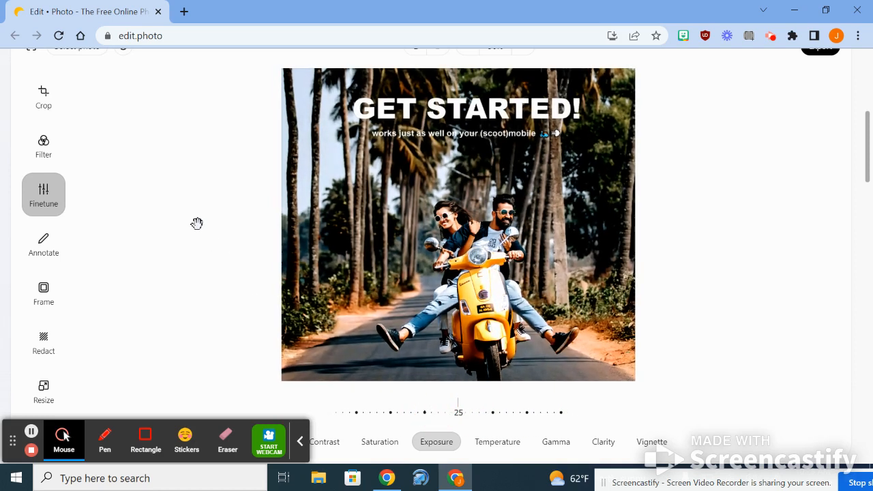
- Add a text annotation to the photo below the title, beside the woman on the scooter
{"action": "left_click", "coordinate": [55, 247]}
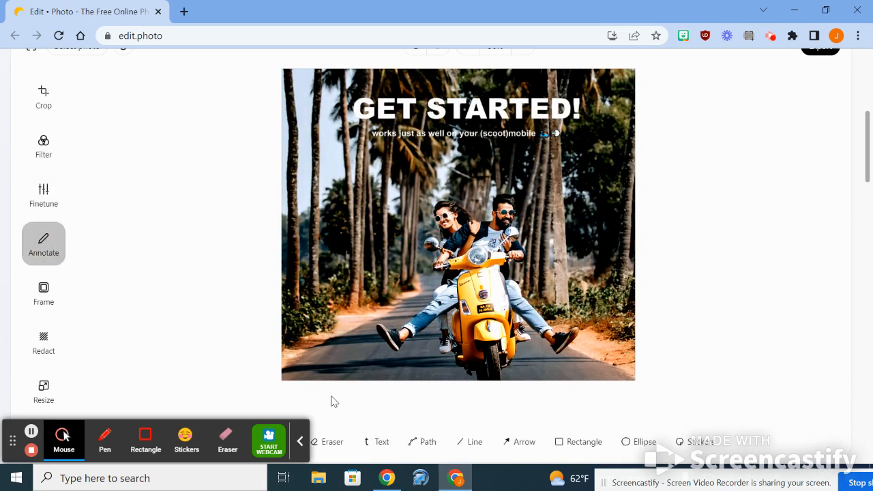
{"action": "left_click_drag", "start_coordinate": [169, 436], "coordinate": [198, 353]}
{"action": "left_click", "coordinate": [189, 245]}
{"action": "scroll", "coordinate": [189, 247], "scroll_direction": "up", "scroll_amount": 10}
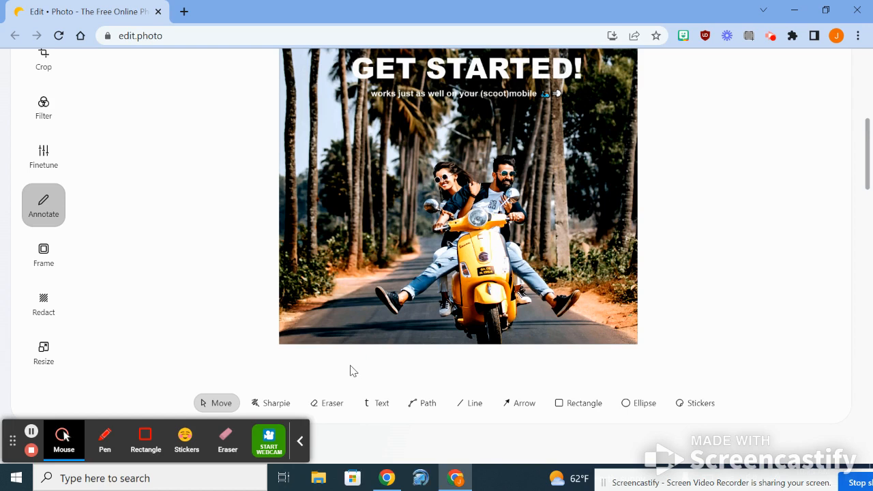
{"action": "left_click", "coordinate": [374, 405]}
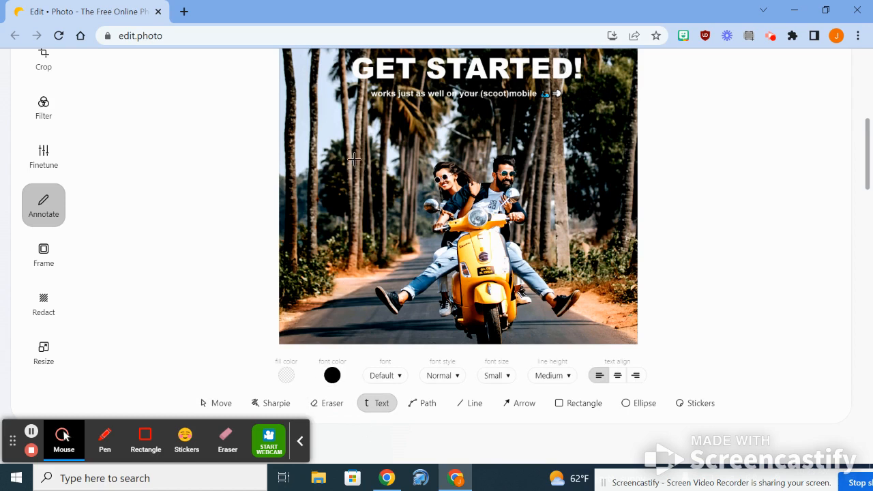
{"action": "left_click_drag", "start_coordinate": [352, 156], "coordinate": [439, 202]}
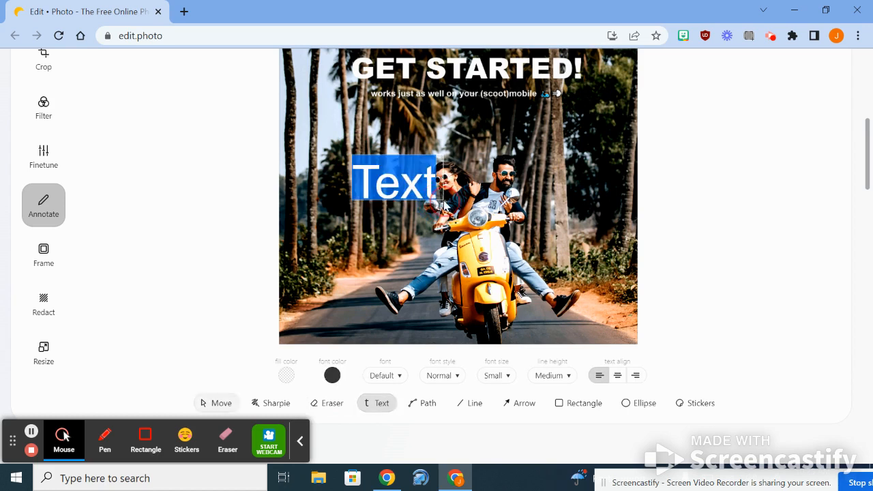
- Select the new annotation's placeholder text and set its font color to white
{"action": "scroll", "coordinate": [388, 208], "scroll_direction": "up", "scroll_amount": 1}
{"action": "left_click", "coordinate": [385, 202]}
{"action": "left_click", "coordinate": [385, 202]}
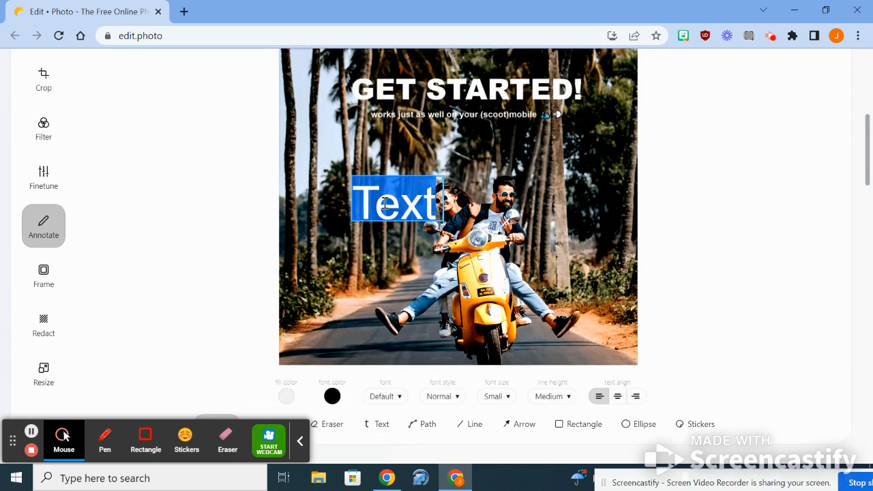
{"action": "left_click", "coordinate": [332, 396]}
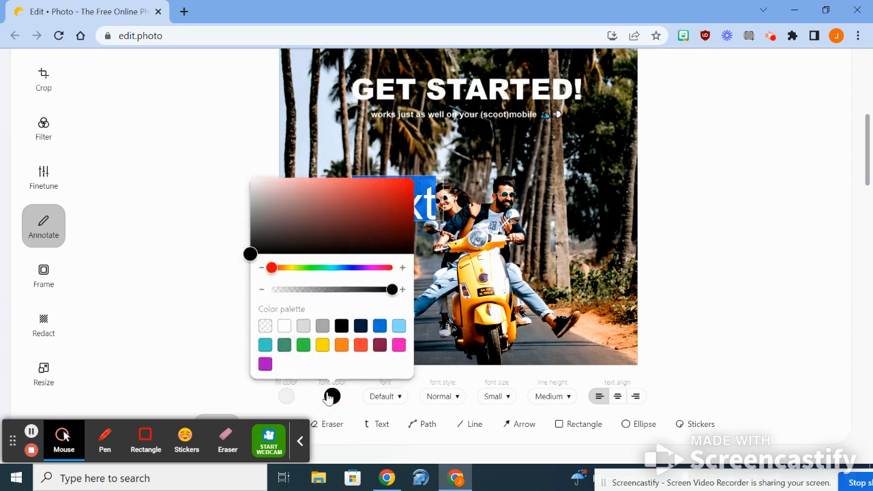
{"action": "left_click", "coordinate": [282, 328]}
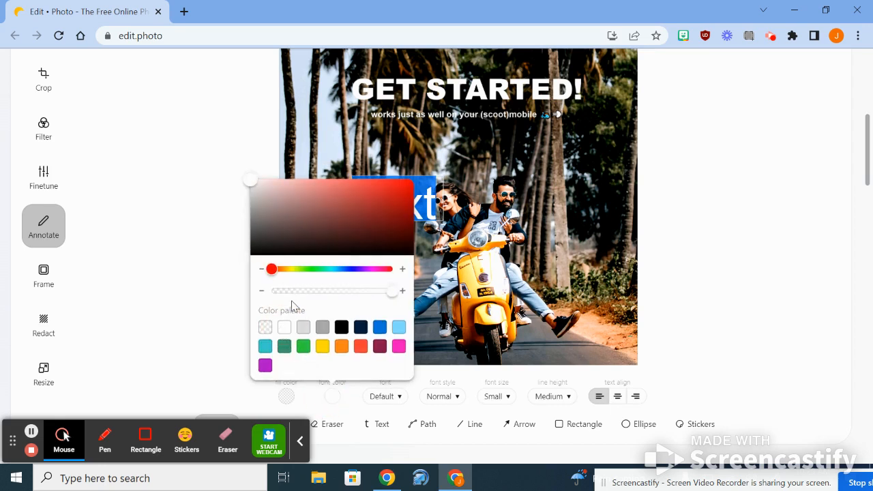
{"action": "left_click", "coordinate": [230, 129]}
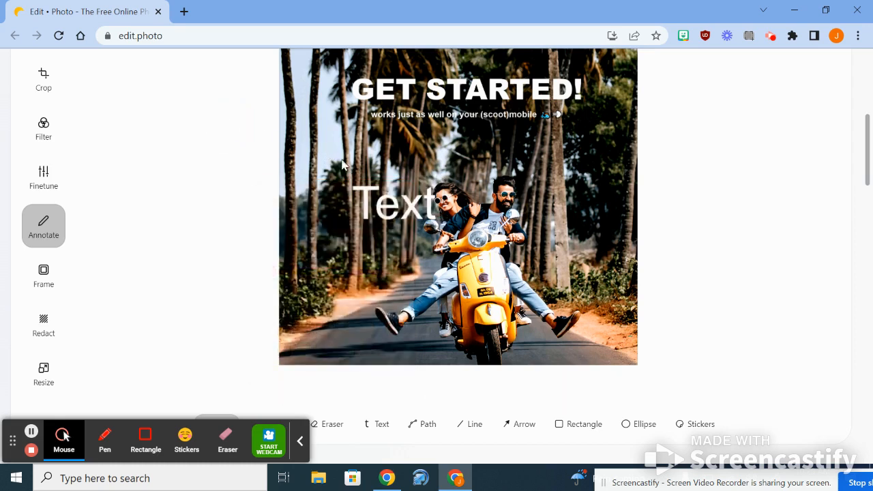
{"action": "double_click", "coordinate": [395, 205]}
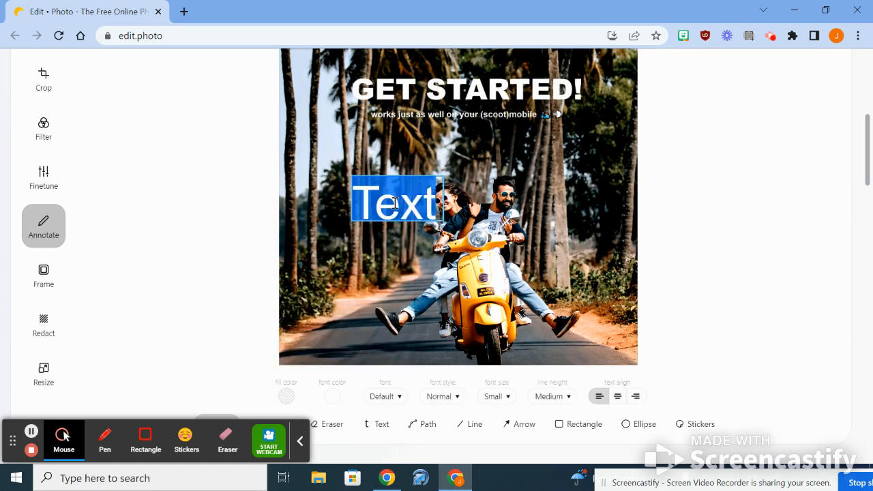
{"action": "left_click", "coordinate": [394, 203]}
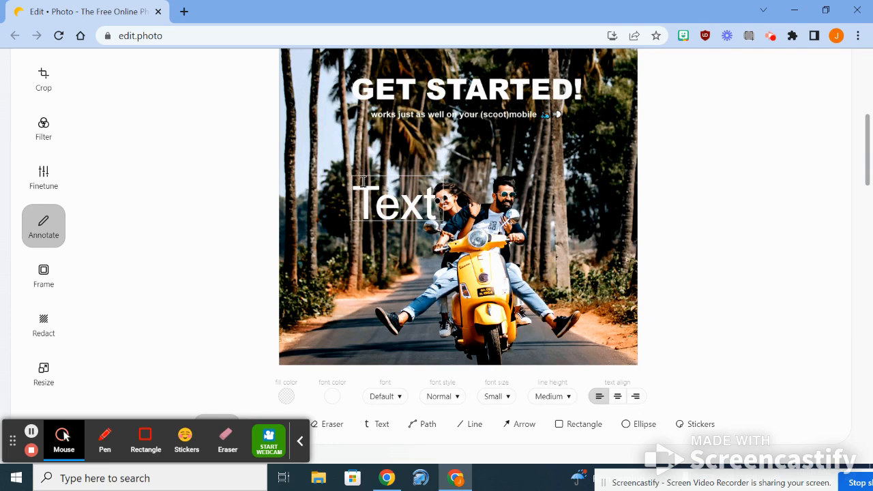
{"action": "left_click_drag", "start_coordinate": [342, 193], "coordinate": [345, 162]}
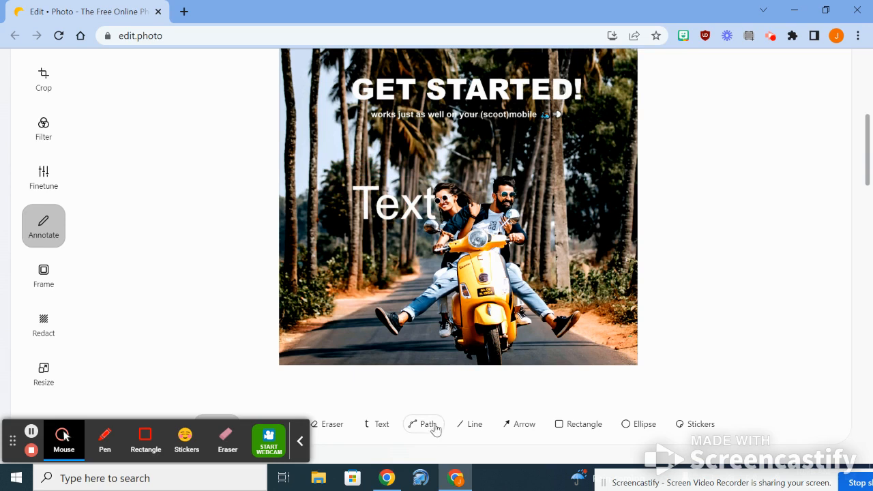
- Shrink the text annotation slightly and rotate it a little counterclockwise
{"action": "left_click", "coordinate": [408, 219]}
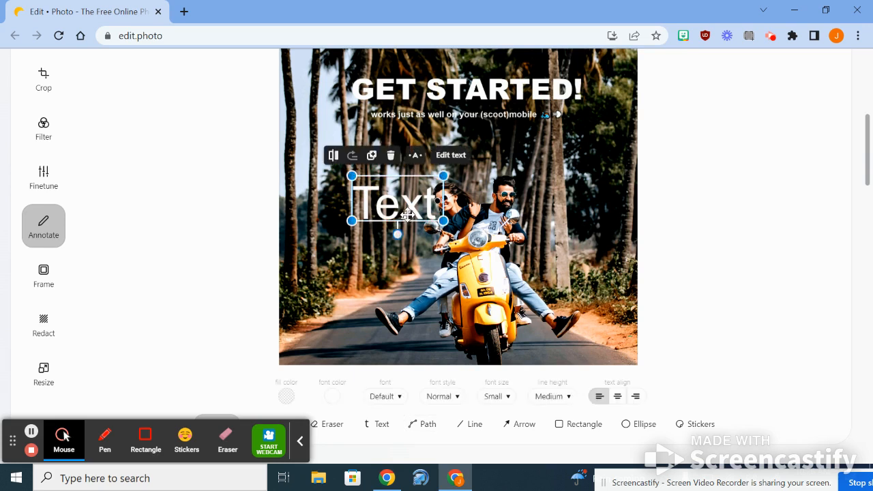
{"action": "left_click", "coordinate": [442, 175]}
{"action": "left_click_drag", "start_coordinate": [443, 175], "coordinate": [425, 182]}
{"action": "mouse_move", "coordinate": [390, 229]}
{"action": "left_mouse_down"}
{"action": "mouse_move", "coordinate": [418, 240]}
{"action": "mouse_move", "coordinate": [393, 235]}
{"action": "left_mouse_up"}
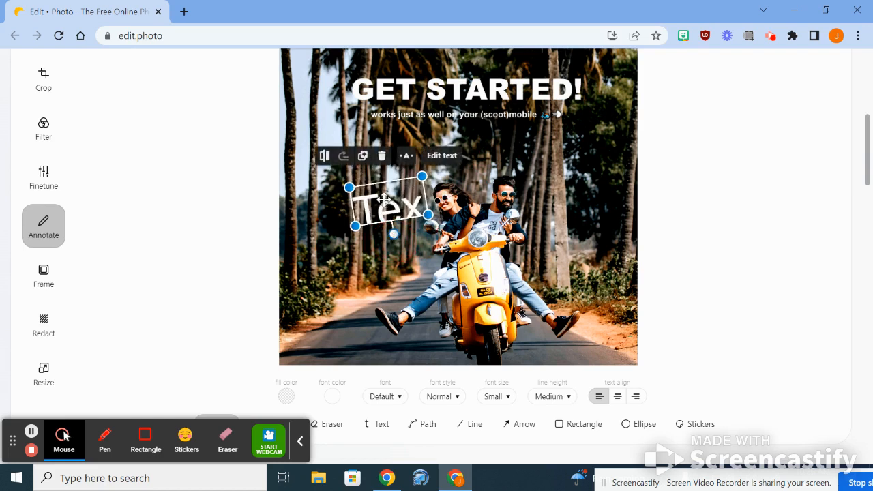
- Try flipping the text annotation horizontally and back, then duplicate it and delete the copy
{"action": "left_click", "coordinate": [324, 156]}
{"action": "left_click", "coordinate": [325, 157]}
{"action": "left_click", "coordinate": [361, 158]}
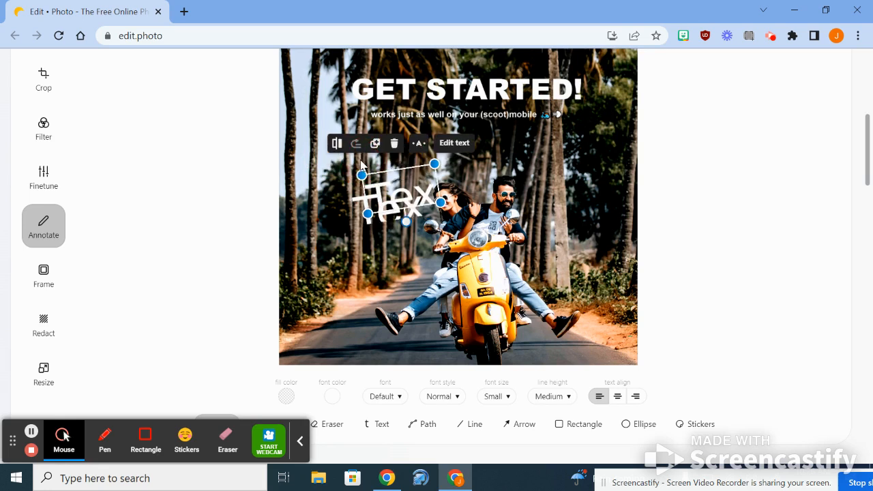
{"action": "left_click", "coordinate": [392, 145]}
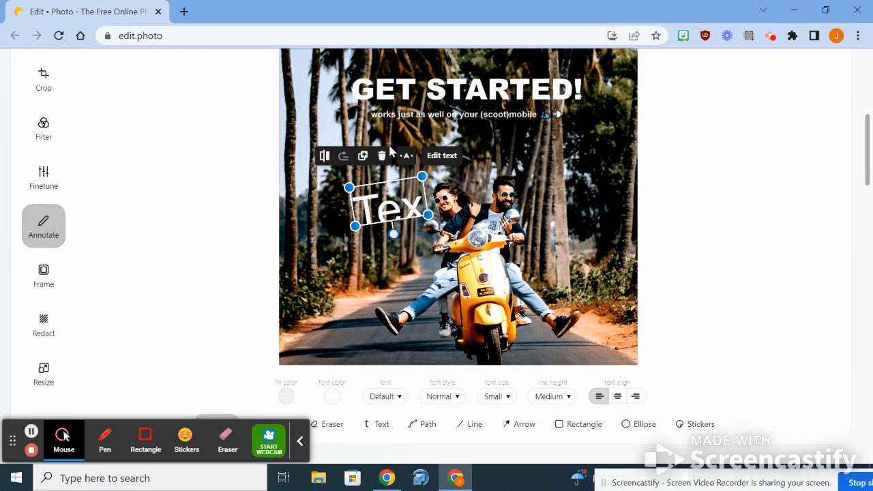
- Cycle the text annotation through its sizing modes and leave it on auto width
{"action": "left_click", "coordinate": [404, 157]}
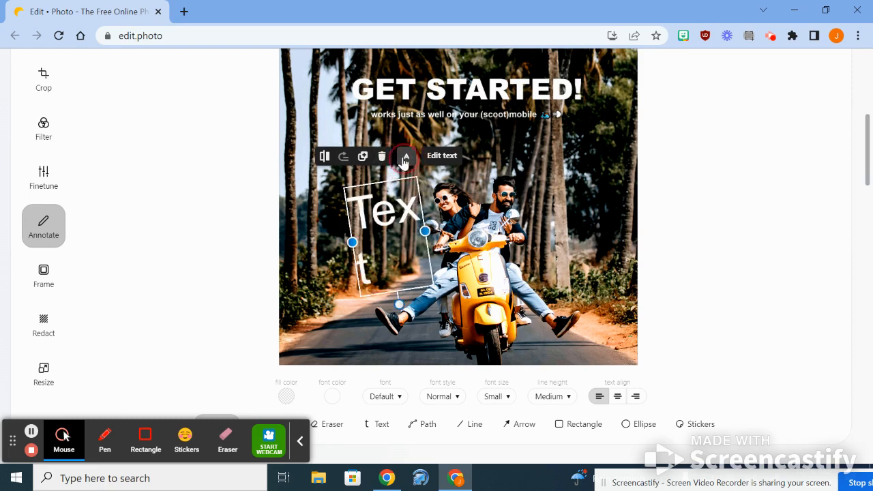
{"action": "left_click", "coordinate": [404, 157]}
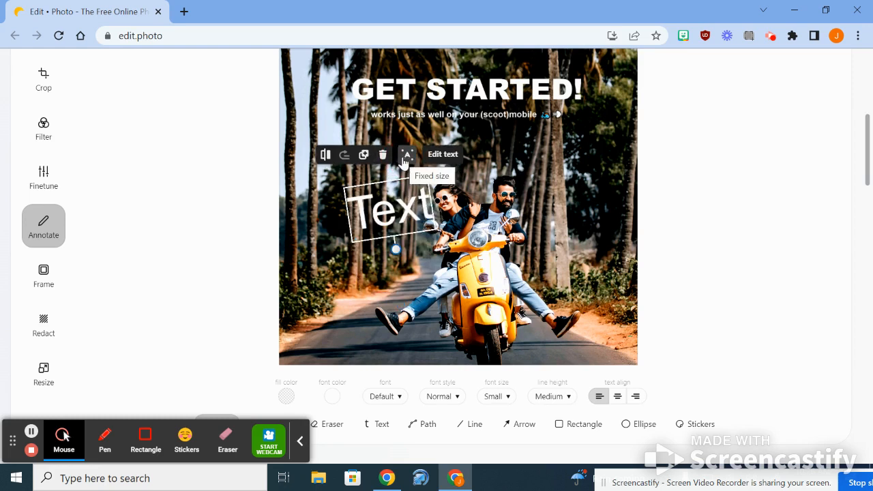
{"action": "left_click", "coordinate": [404, 157]}
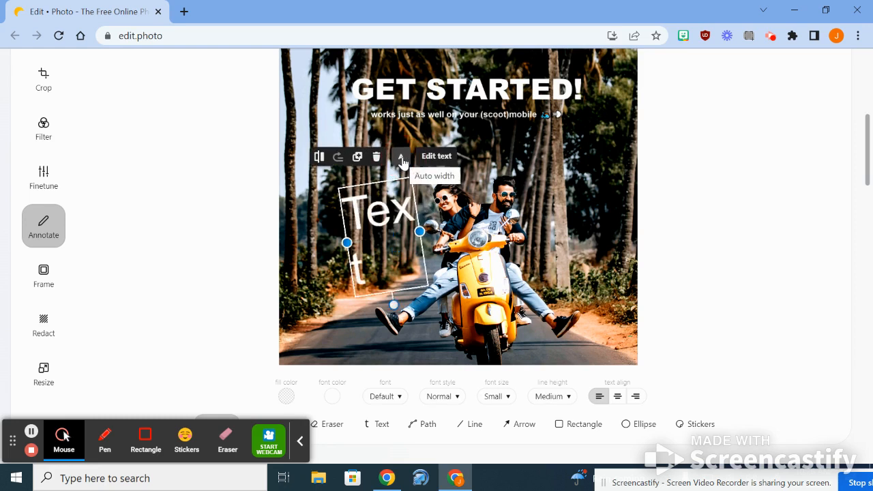
{"action": "left_click", "coordinate": [403, 160]}
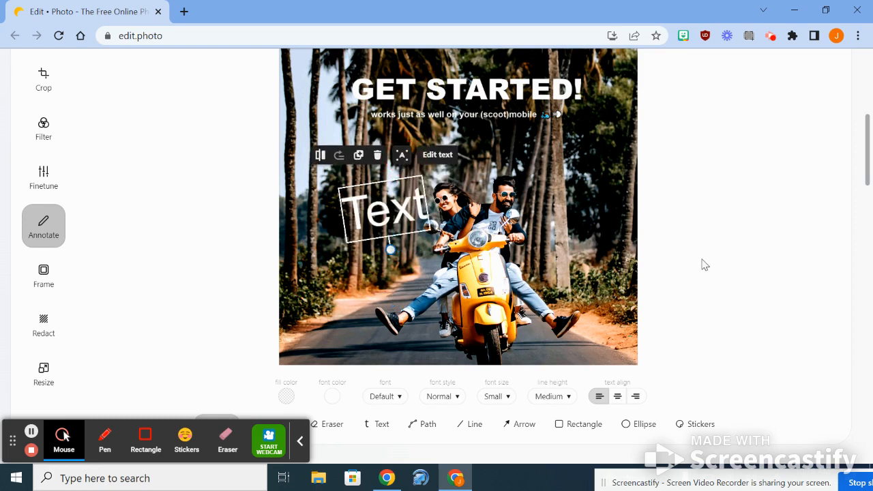
- Set the text annotation's font to Black and its font style to Bold Italic
{"action": "left_click", "coordinate": [382, 399]}
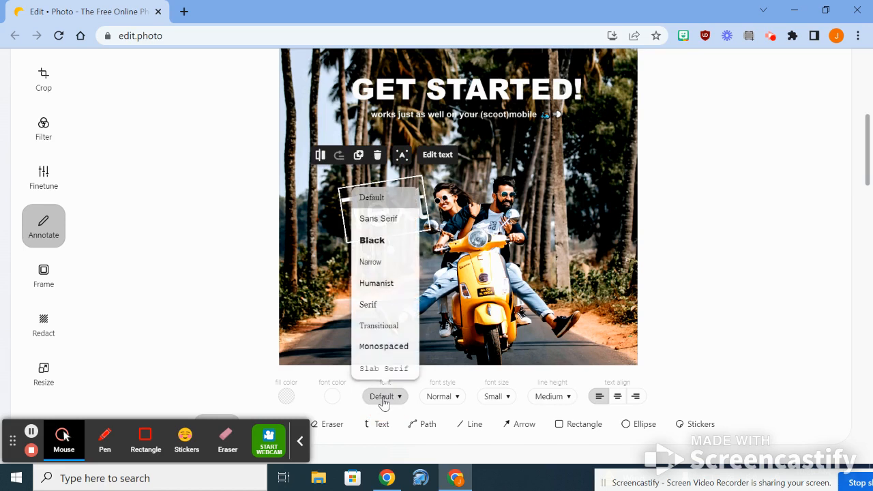
{"action": "left_click", "coordinate": [375, 241]}
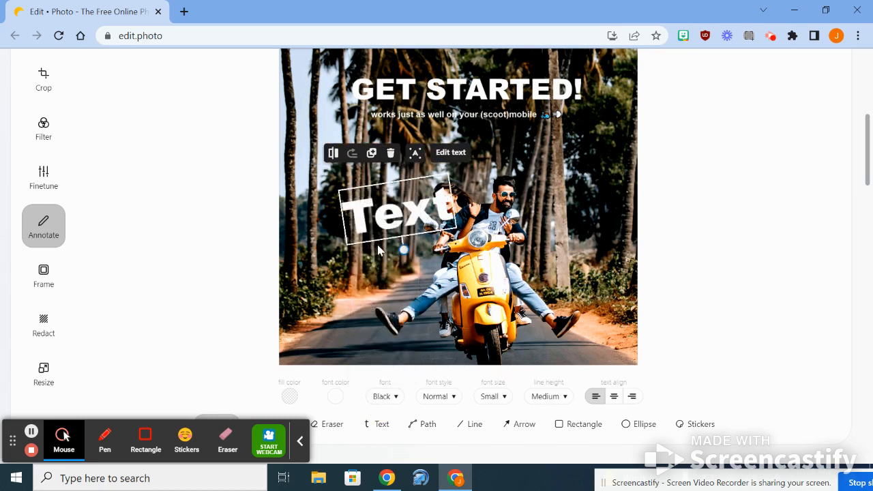
{"action": "left_click", "coordinate": [450, 397]}
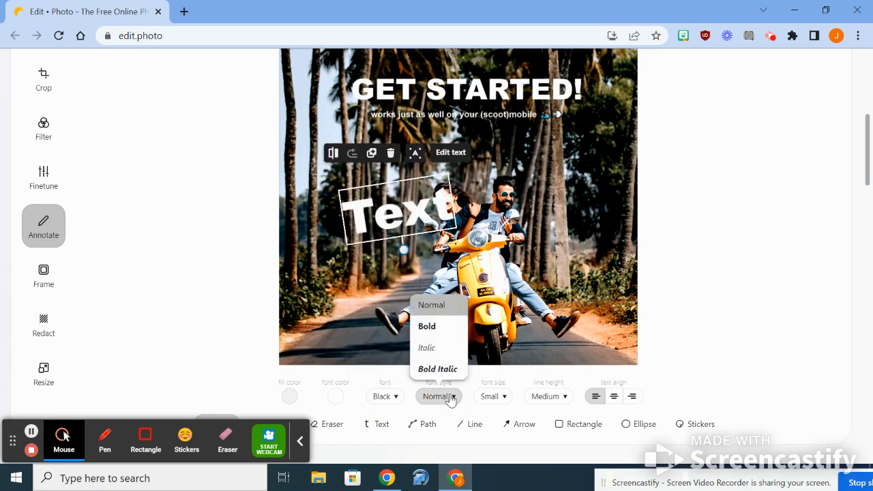
{"action": "left_click", "coordinate": [435, 330]}
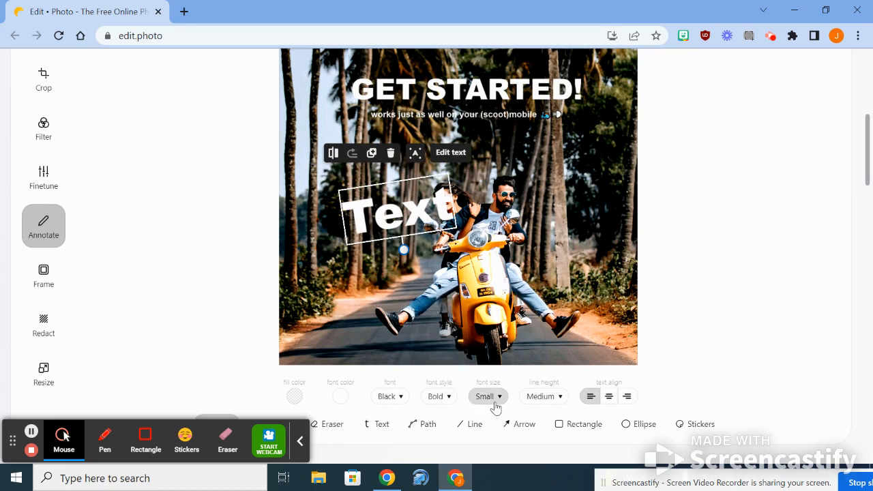
{"action": "left_click", "coordinate": [442, 398]}
{"action": "left_click", "coordinate": [438, 370]}
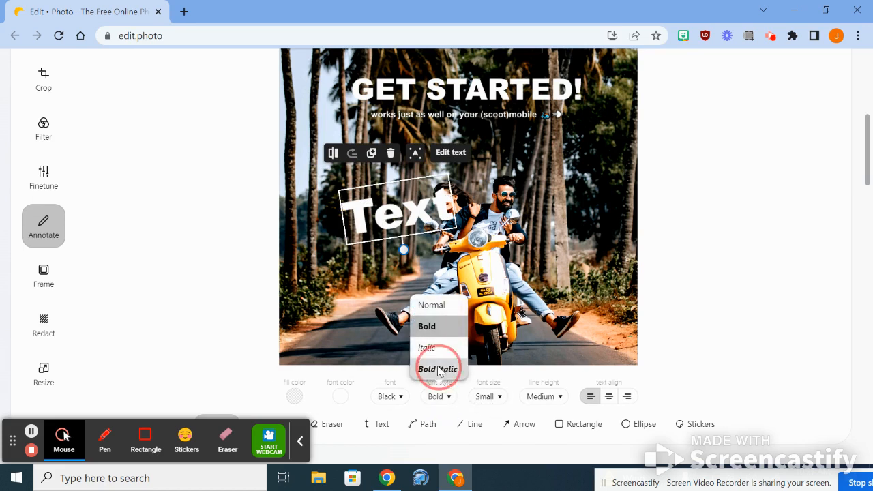
- Check the font size and line height options, and try center and right alignment before restoring left alignment
{"action": "left_click", "coordinate": [494, 399]}
{"action": "left_click", "coordinate": [494, 399]}
{"action": "left_click", "coordinate": [545, 403]}
{"action": "left_click", "coordinate": [546, 403]}
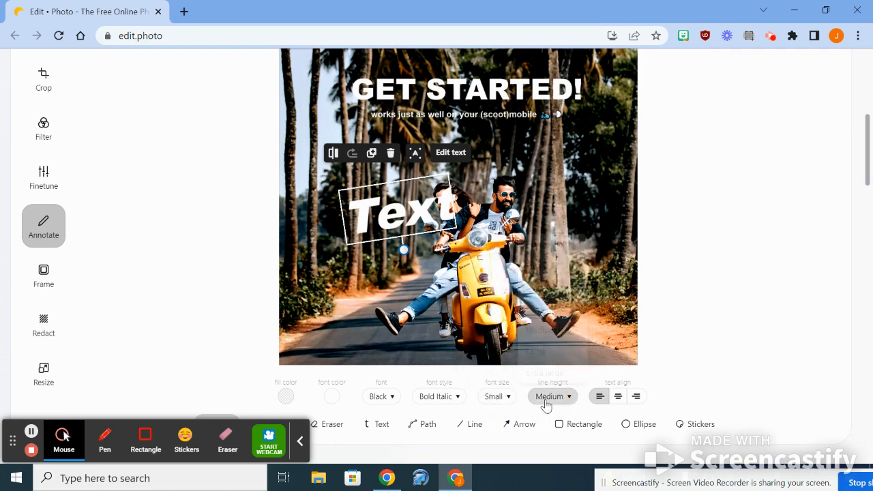
{"action": "left_click", "coordinate": [618, 398]}
{"action": "left_click", "coordinate": [635, 397]}
{"action": "left_click", "coordinate": [599, 397]}
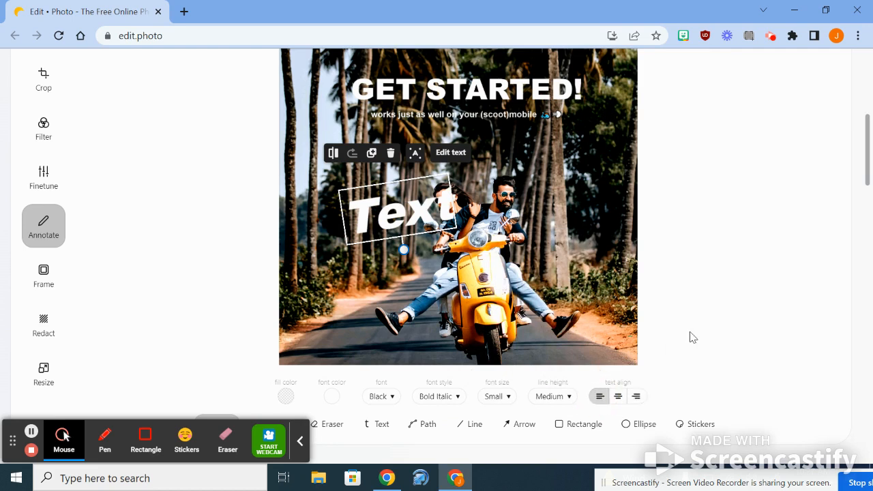
{"action": "left_click", "coordinate": [790, 241]}
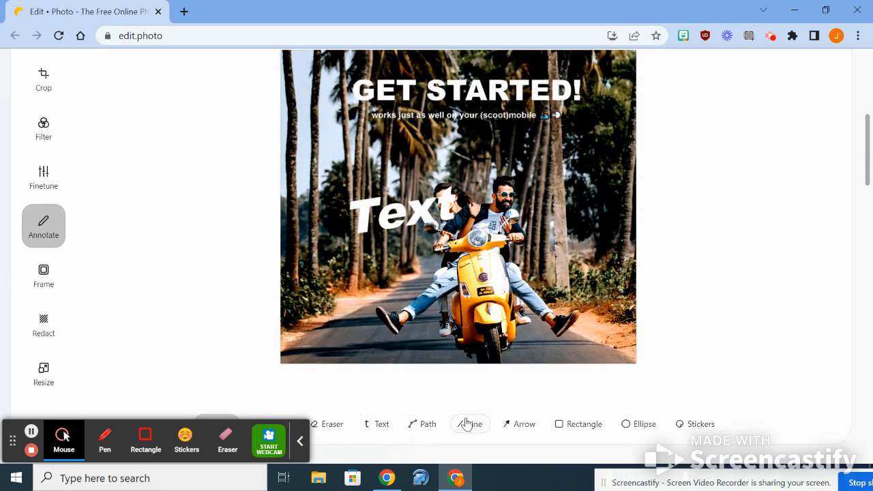
- Draw a red solid-headed arrow from above the woman's head up toward the trees, and open its line color choices
{"action": "left_click", "coordinate": [511, 424]}
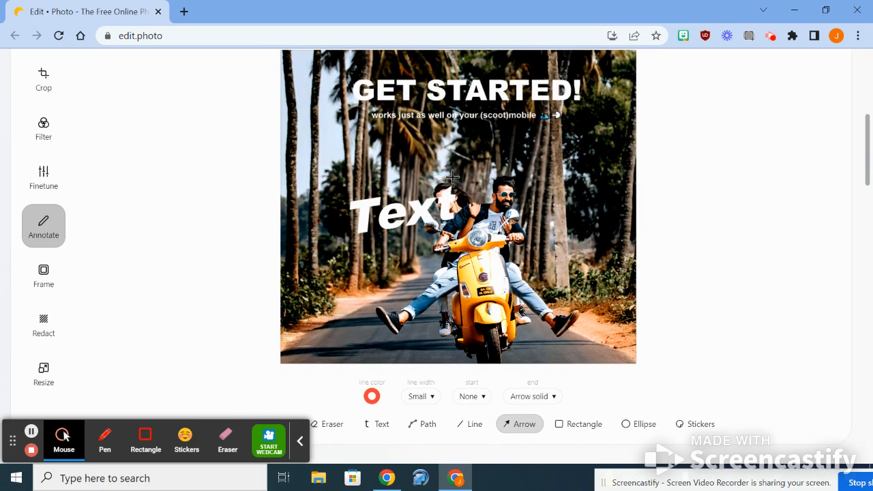
{"action": "mouse_move", "coordinate": [452, 177]}
{"action": "left_mouse_down"}
{"action": "mouse_move", "coordinate": [549, 133]}
{"action": "mouse_move", "coordinate": [538, 145]}
{"action": "left_mouse_up"}
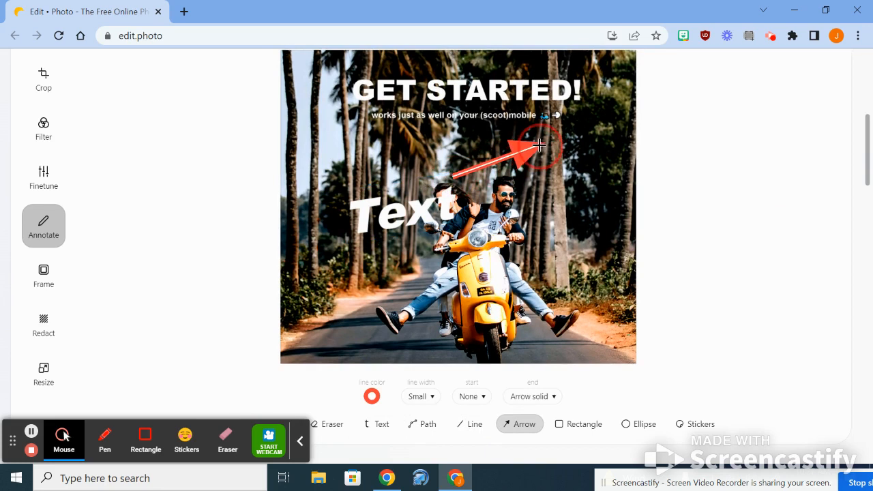
{"action": "left_click", "coordinate": [371, 396]}
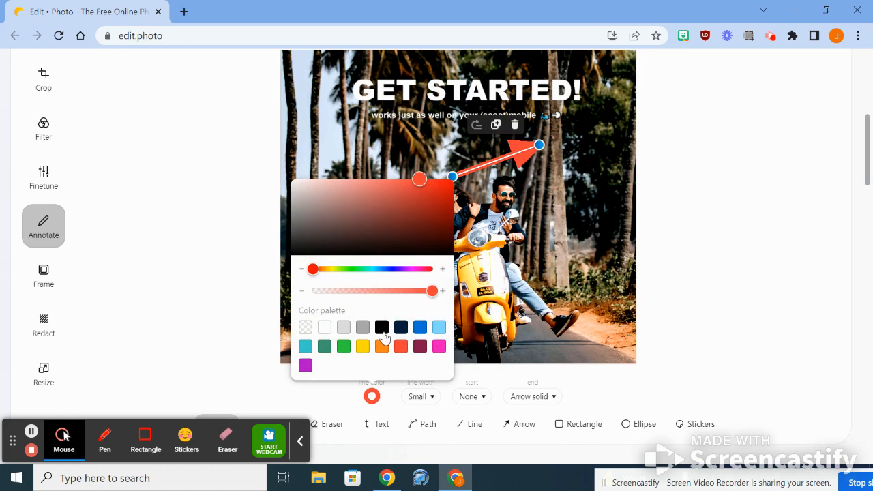
- Try the Medium line width on the arrow and settle on Extra small
{"action": "left_click", "coordinate": [422, 398]}
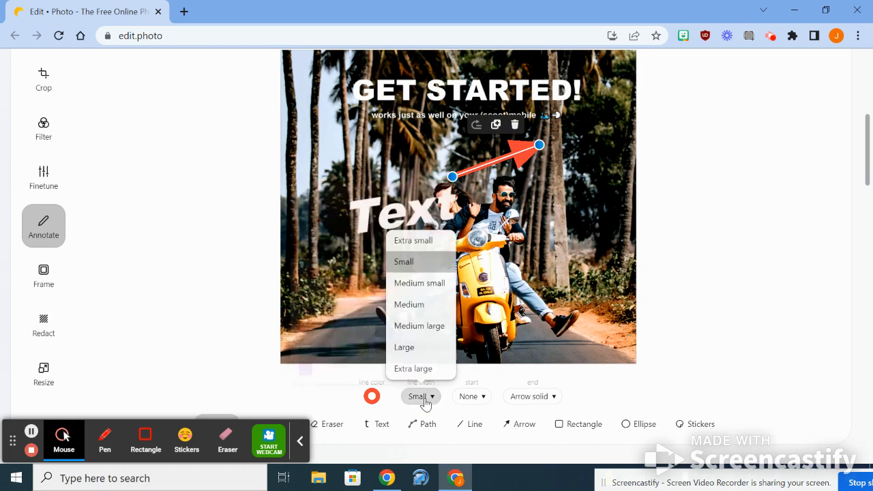
{"action": "left_click", "coordinate": [413, 304]}
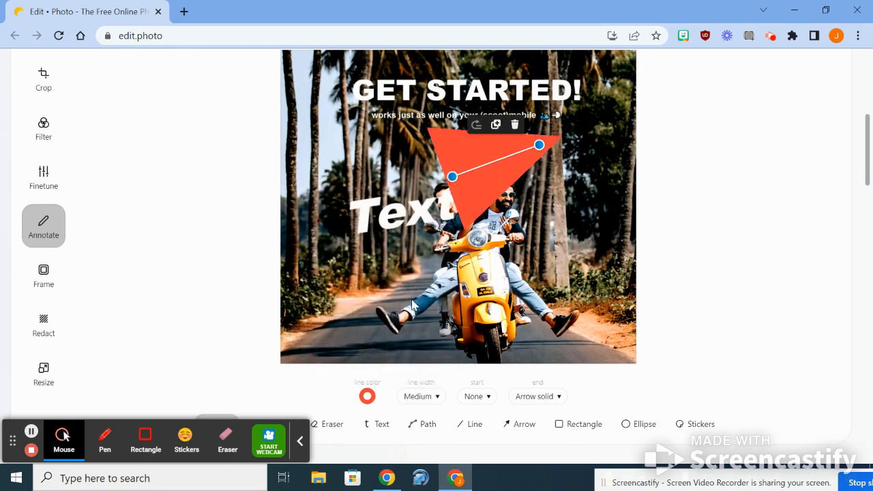
{"action": "left_click", "coordinate": [417, 396]}
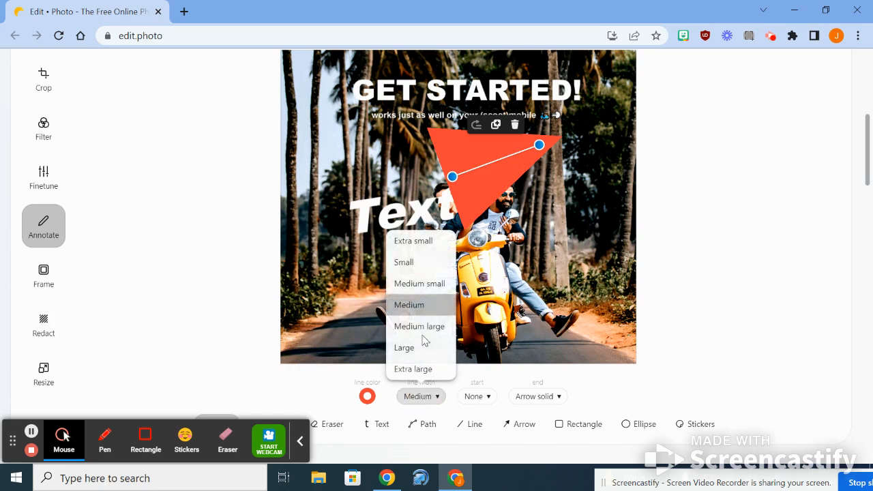
{"action": "left_click", "coordinate": [418, 241]}
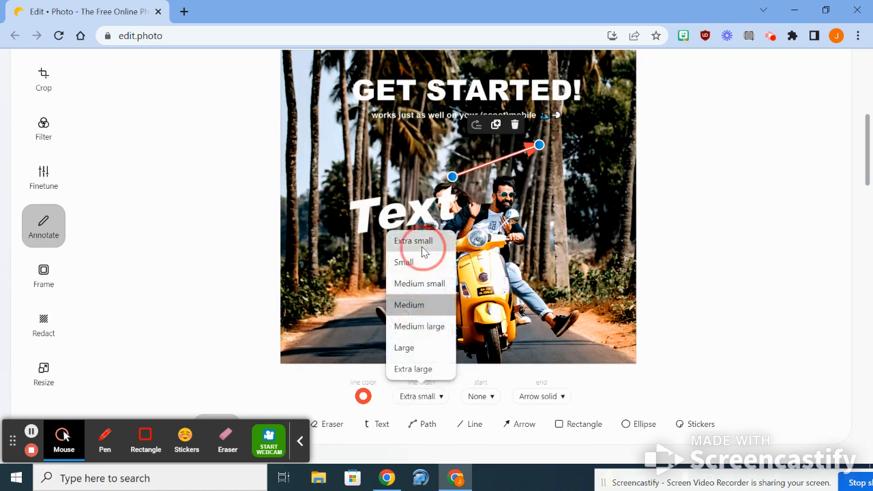
{"action": "left_click", "coordinate": [480, 398]}
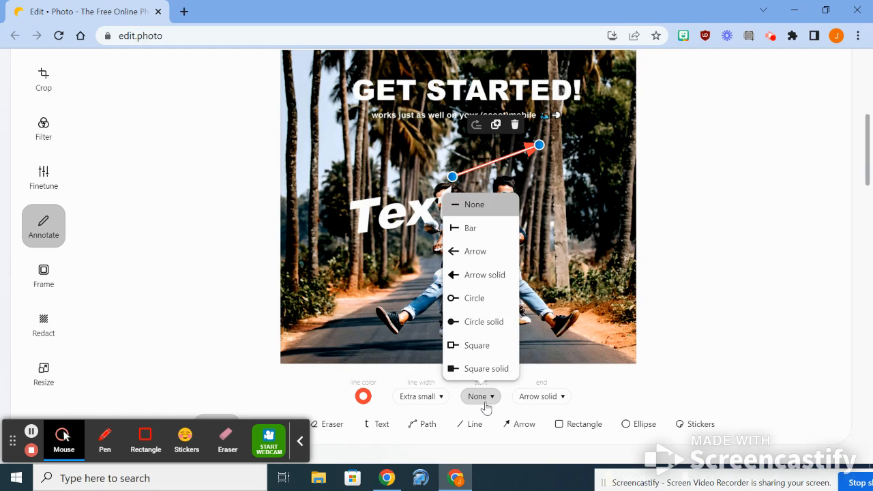
{"action": "left_click", "coordinate": [483, 401]}
{"action": "left_click", "coordinate": [483, 401]}
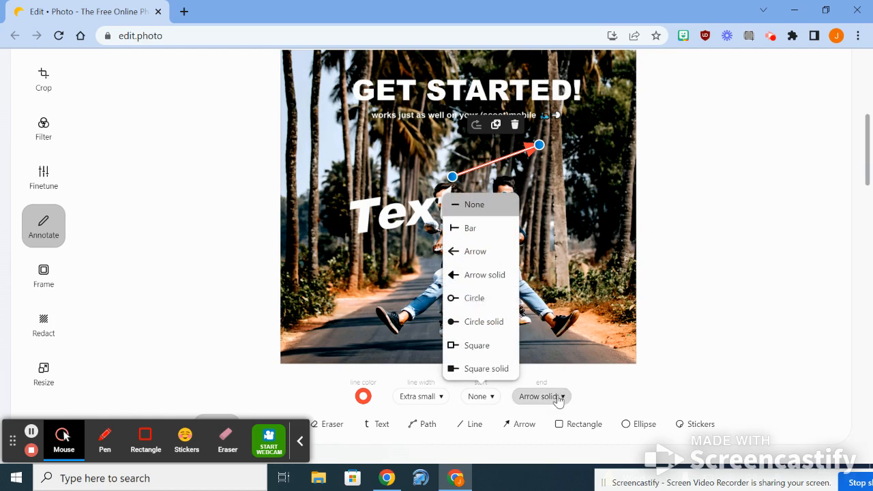
{"action": "left_click", "coordinate": [581, 388]}
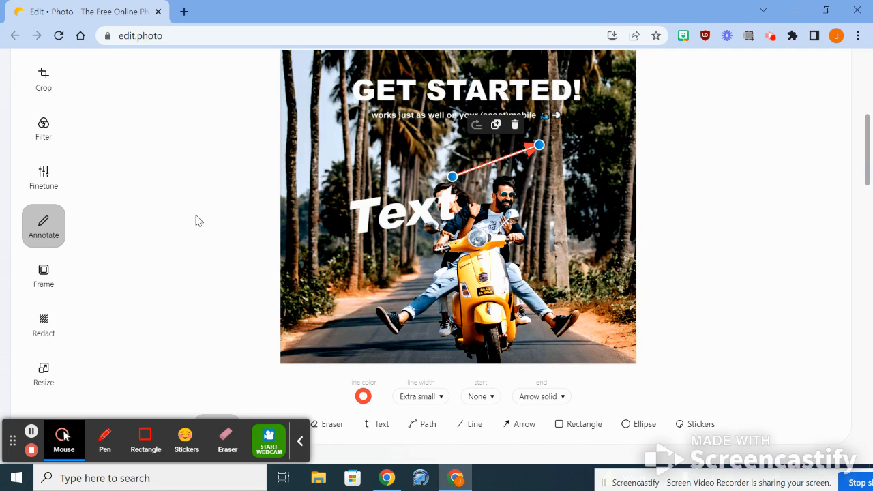
- Redact the man's head and upper body on the scooter with a pixelated rectangle
{"action": "left_click", "coordinate": [43, 323]}
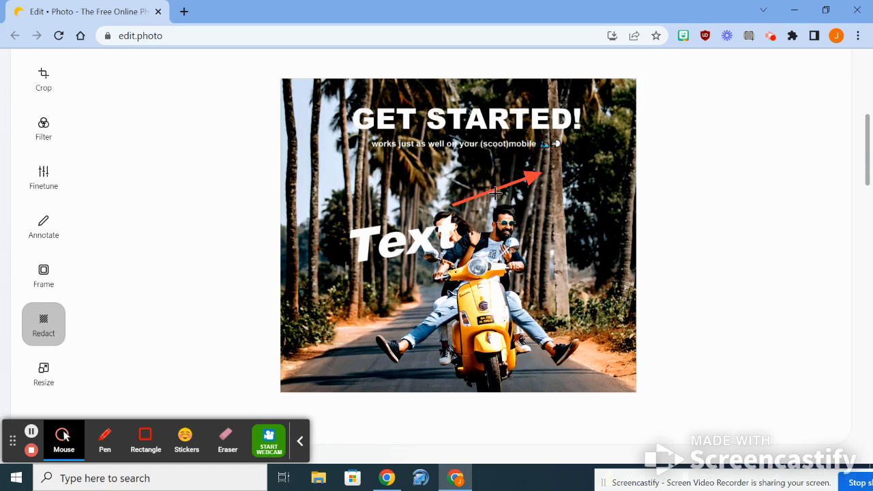
{"action": "left_click_drag", "start_coordinate": [484, 196], "coordinate": [539, 267]}
{"action": "left_click", "coordinate": [694, 229]}
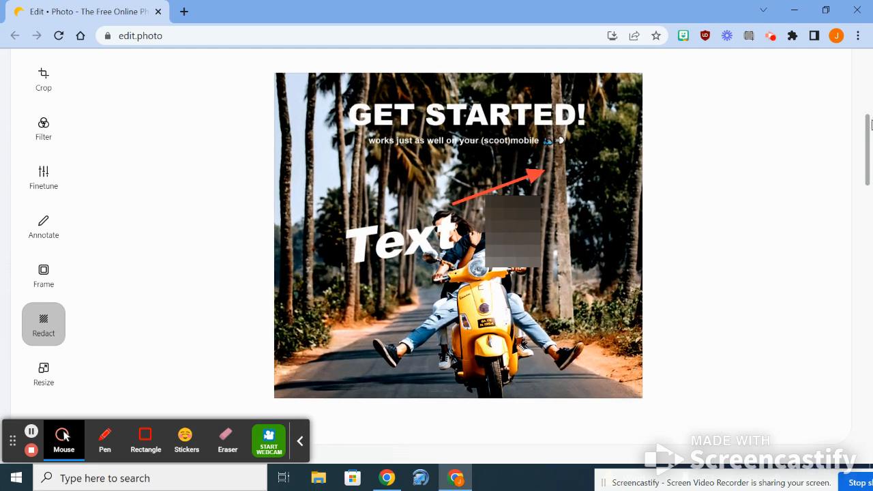
{"action": "left_click_drag", "start_coordinate": [868, 131], "coordinate": [869, 68]}
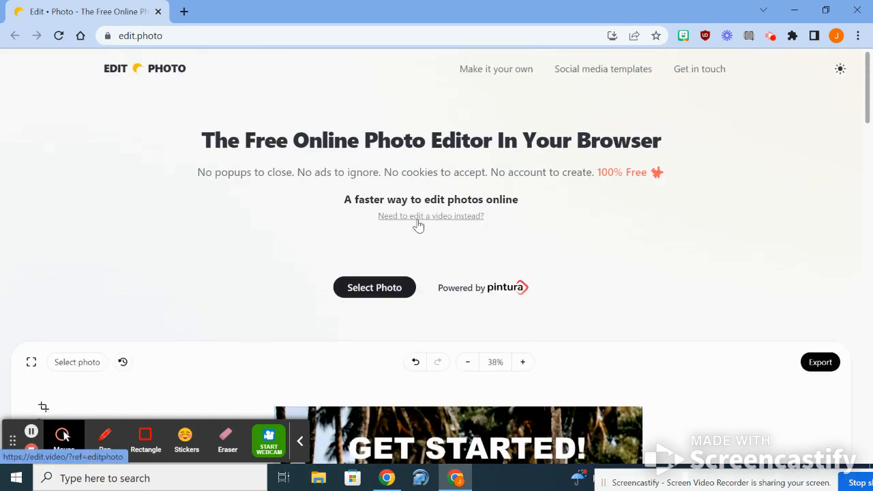
{"action": "left_click", "coordinate": [867, 117]}
{"action": "left_click_drag", "start_coordinate": [867, 117], "coordinate": [861, 178]}
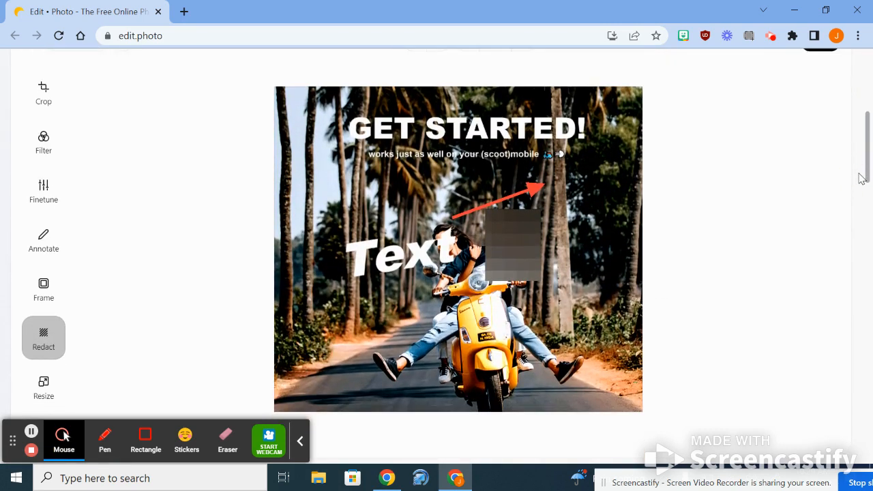
{"action": "mouse_move", "coordinate": [862, 171]}
{"action": "left_mouse_down"}
{"action": "mouse_move", "coordinate": [868, 152]}
{"action": "mouse_move", "coordinate": [866, 170]}
{"action": "left_mouse_up"}
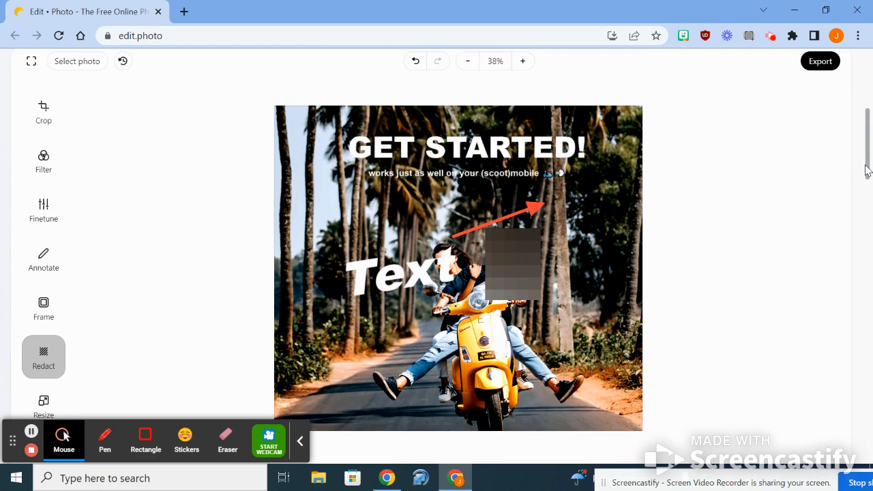